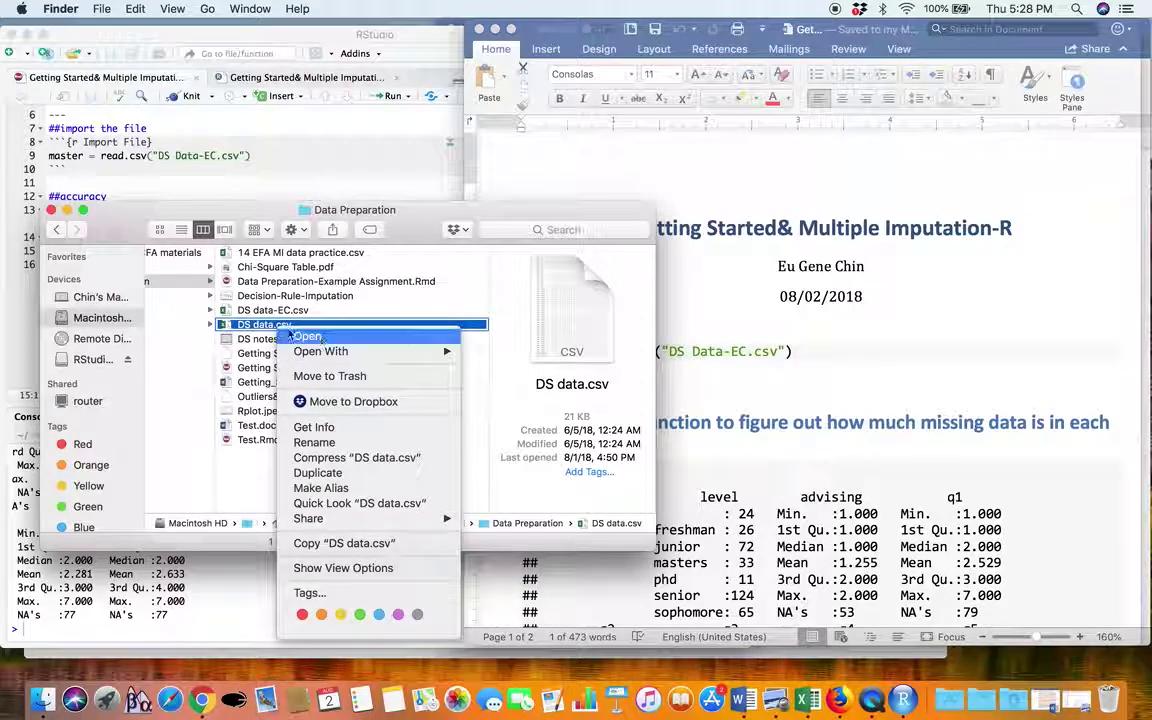
Step: Move DS data.csv to the Trash and check that DS data-EC.csv and Getting Started& Multiple Imputation-R.Rmd are in the Data Preparation folder
click(300, 373)
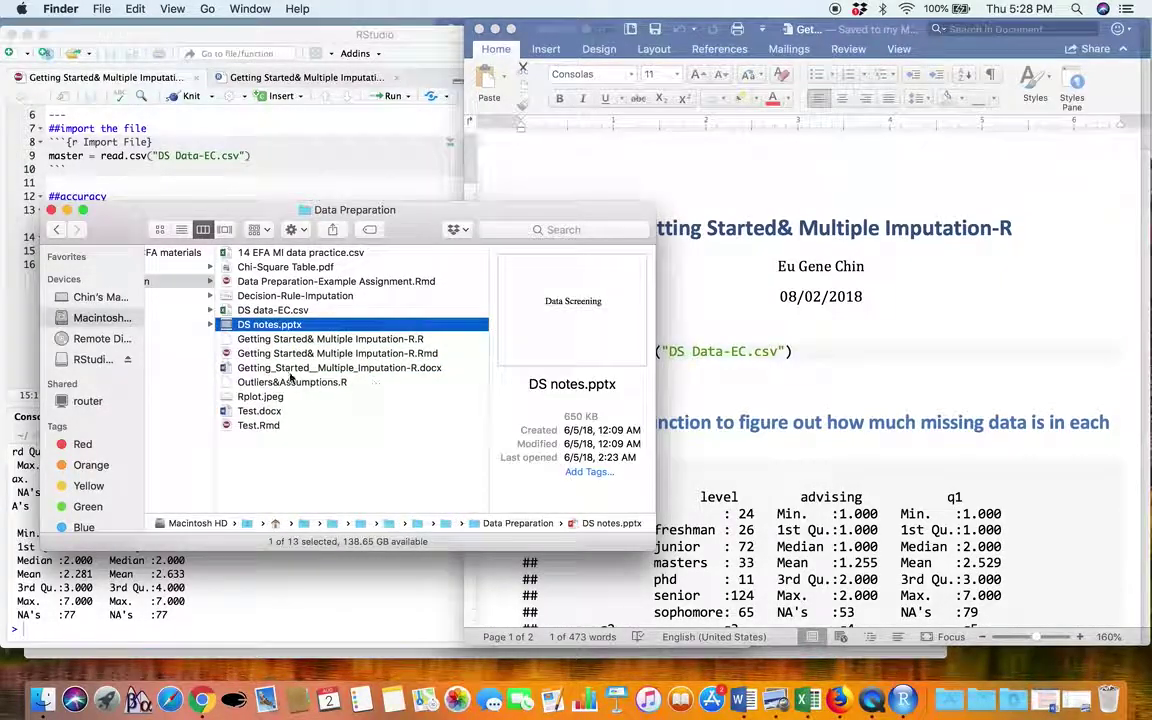
click(283, 311)
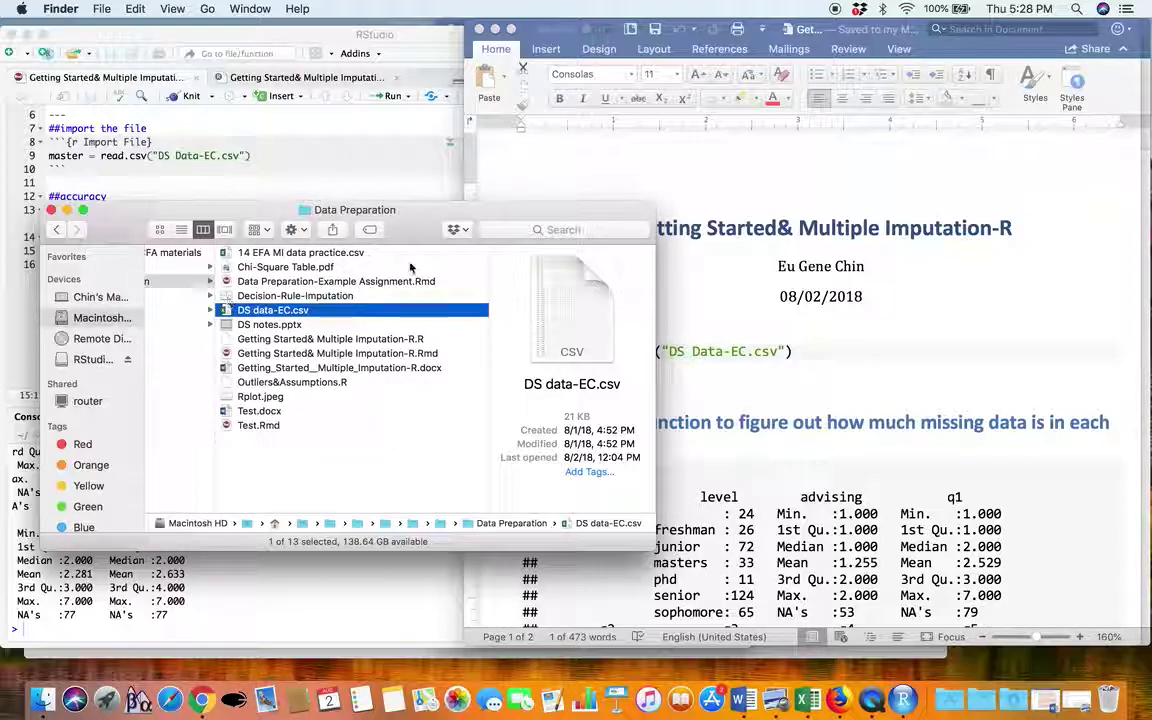
click(333, 356)
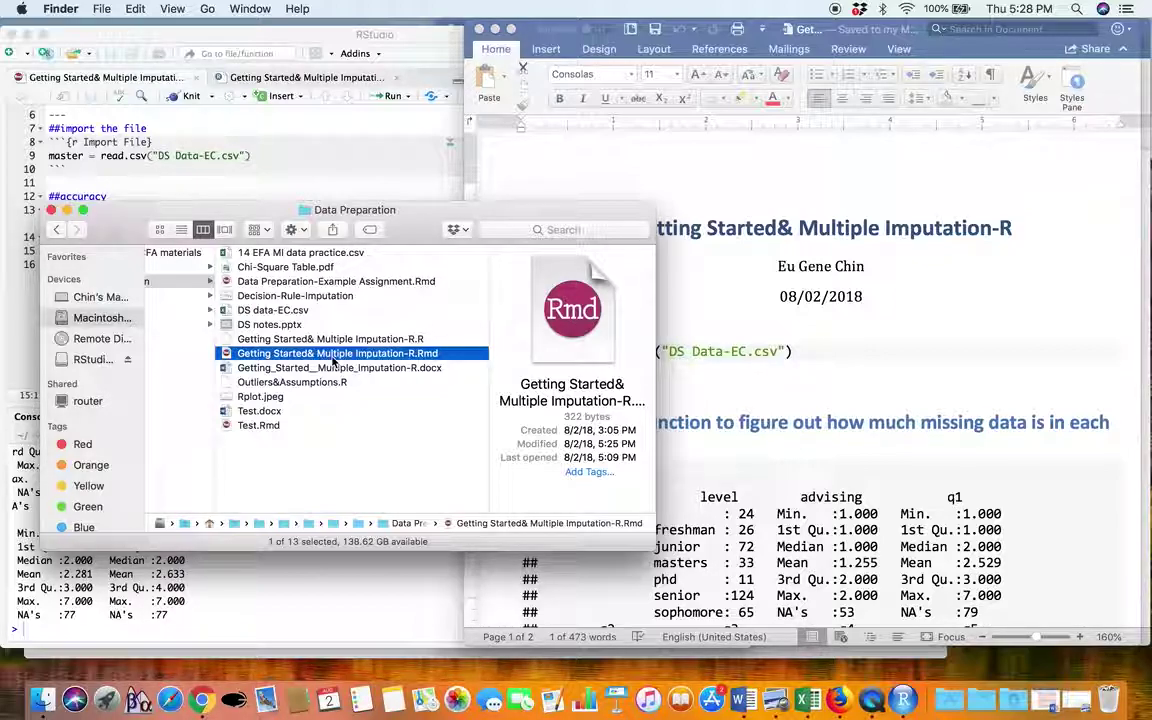
scroll(333, 362, left, 5)
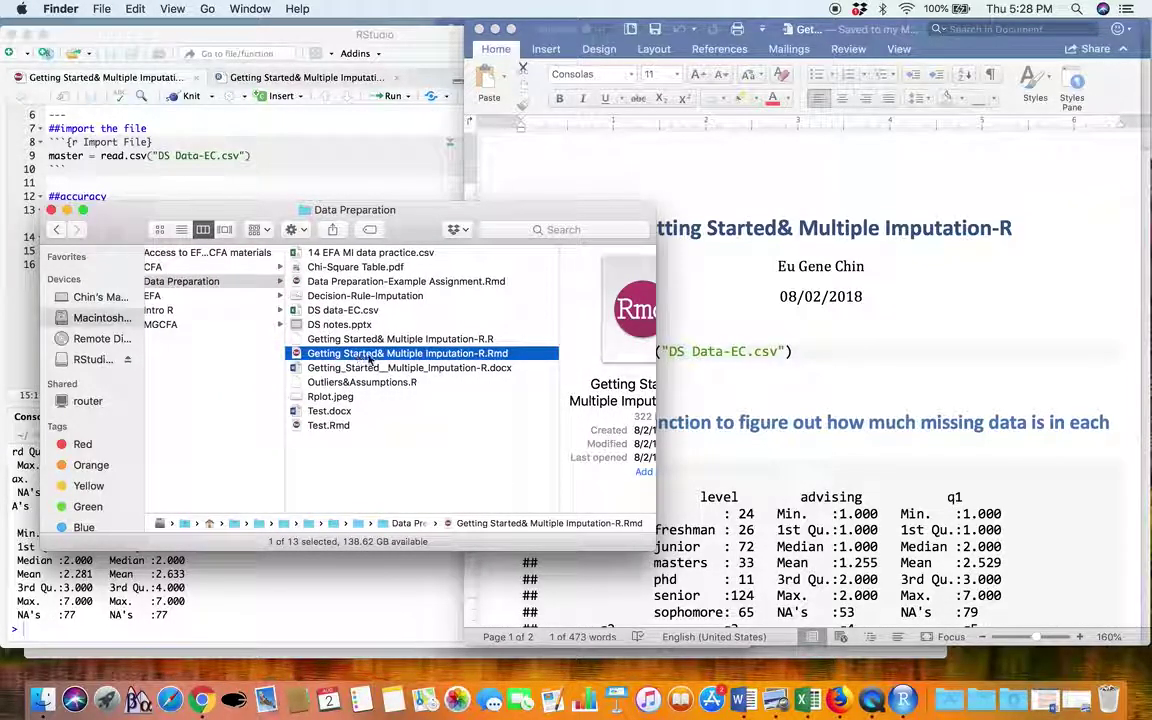
click(308, 311)
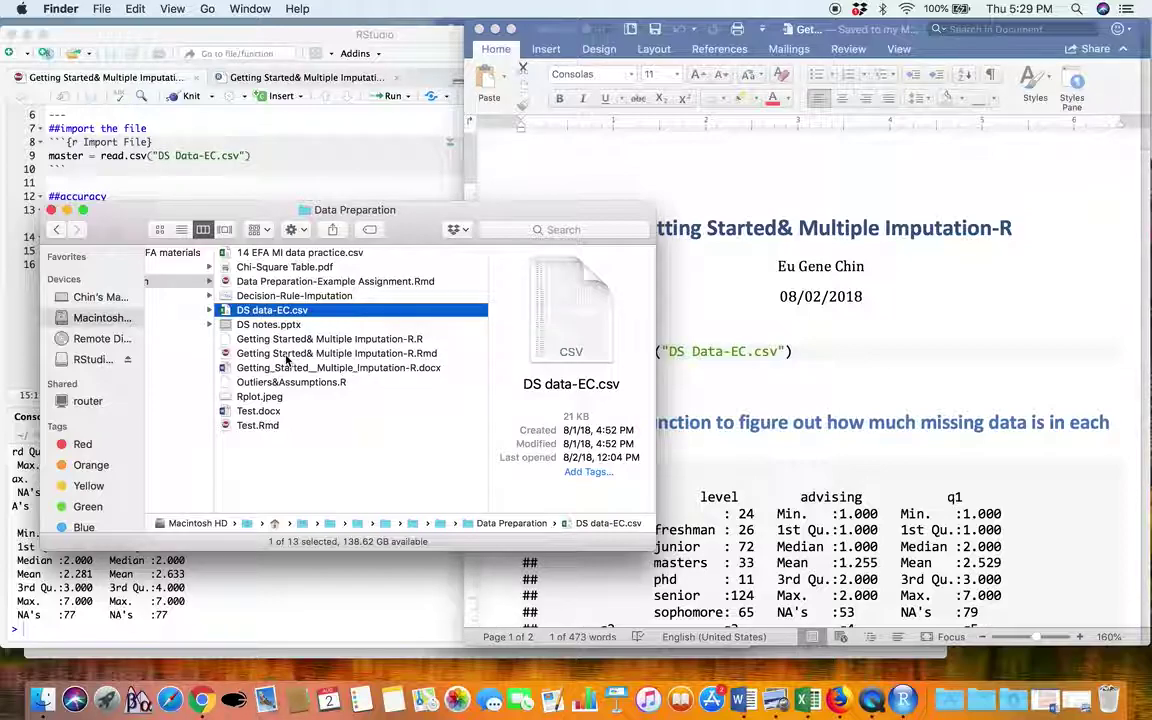
Step: Switch to RStudio and review the Import File chunk that reads DS Data-EC.csv into master
click(243, 162)
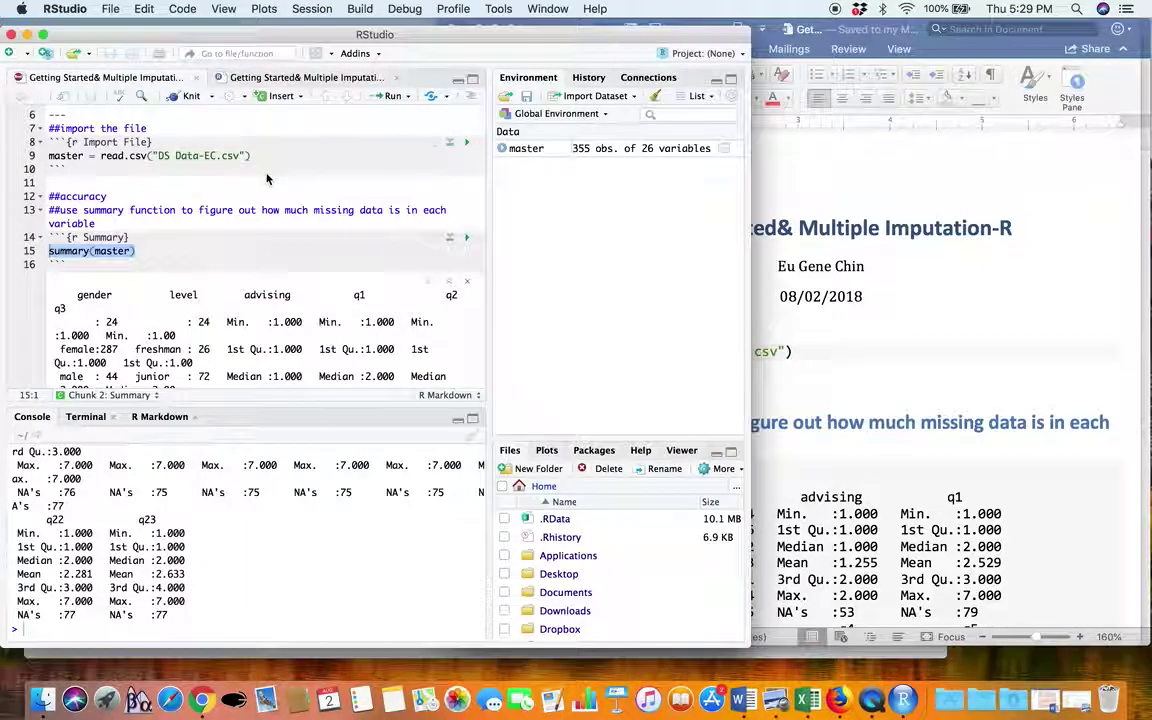
click(228, 212)
scroll(228, 212, up, 3)
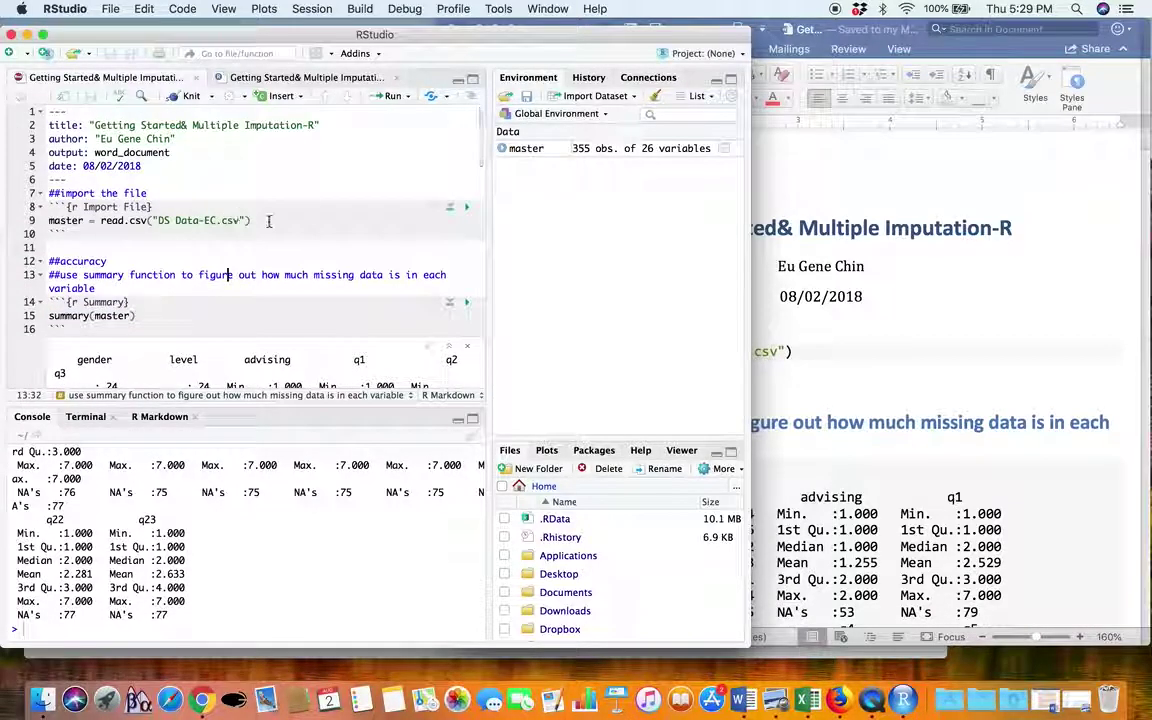
click(249, 228)
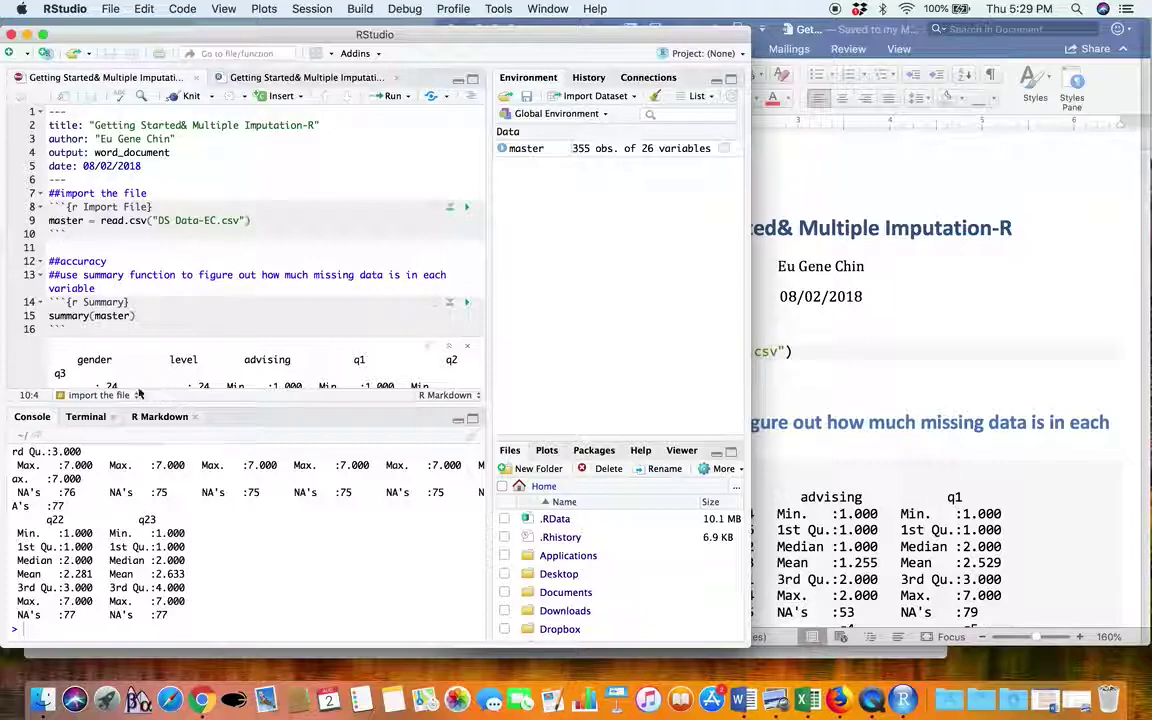
Step: Open DS data-EC.csv from Finder in Excel, examine its header row and data rows, and close the workbook
click(42, 700)
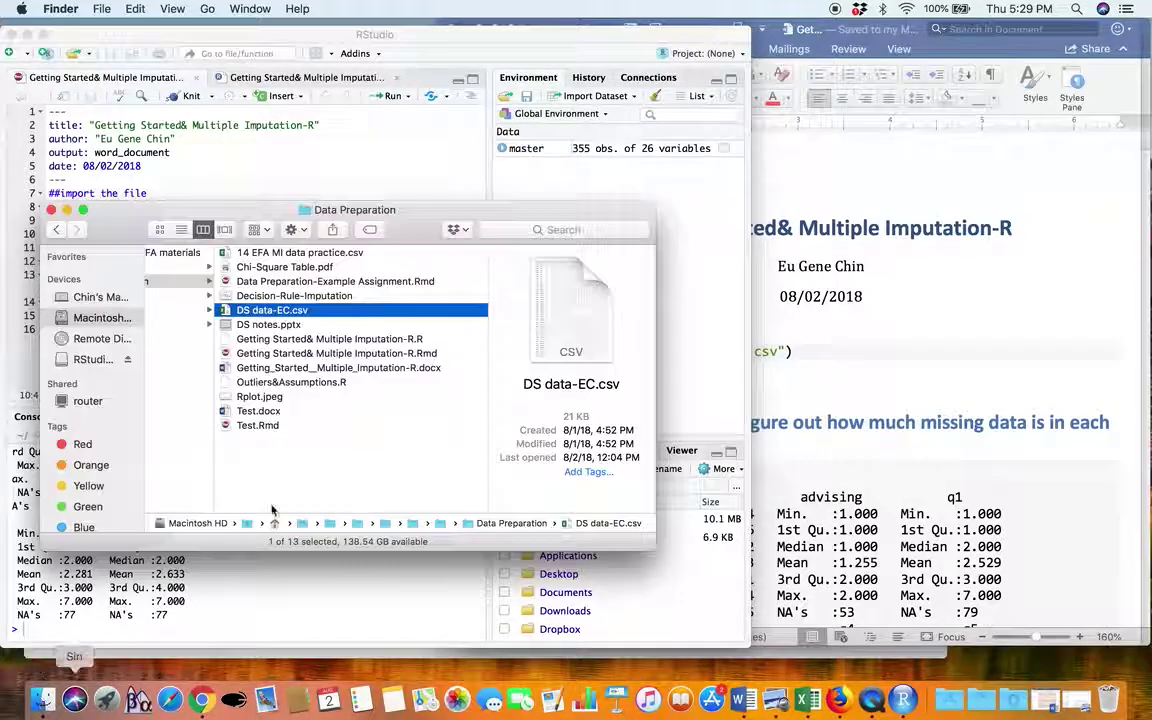
double_click(297, 313)
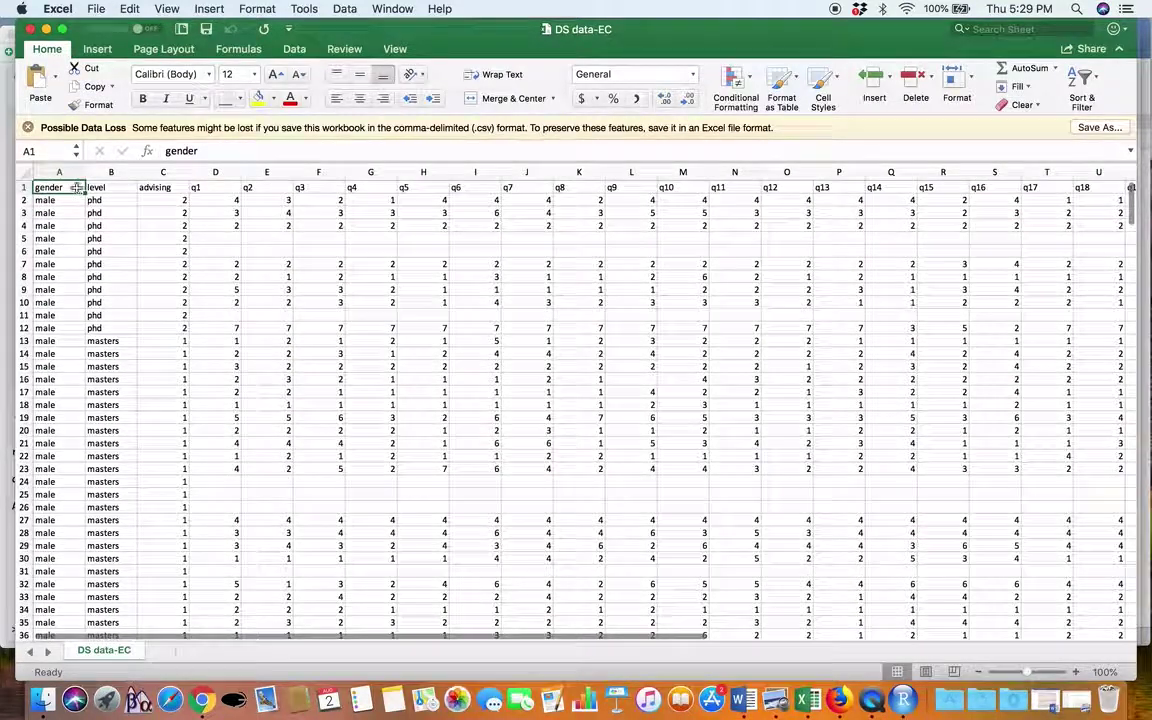
drag(48, 187, 1050, 187)
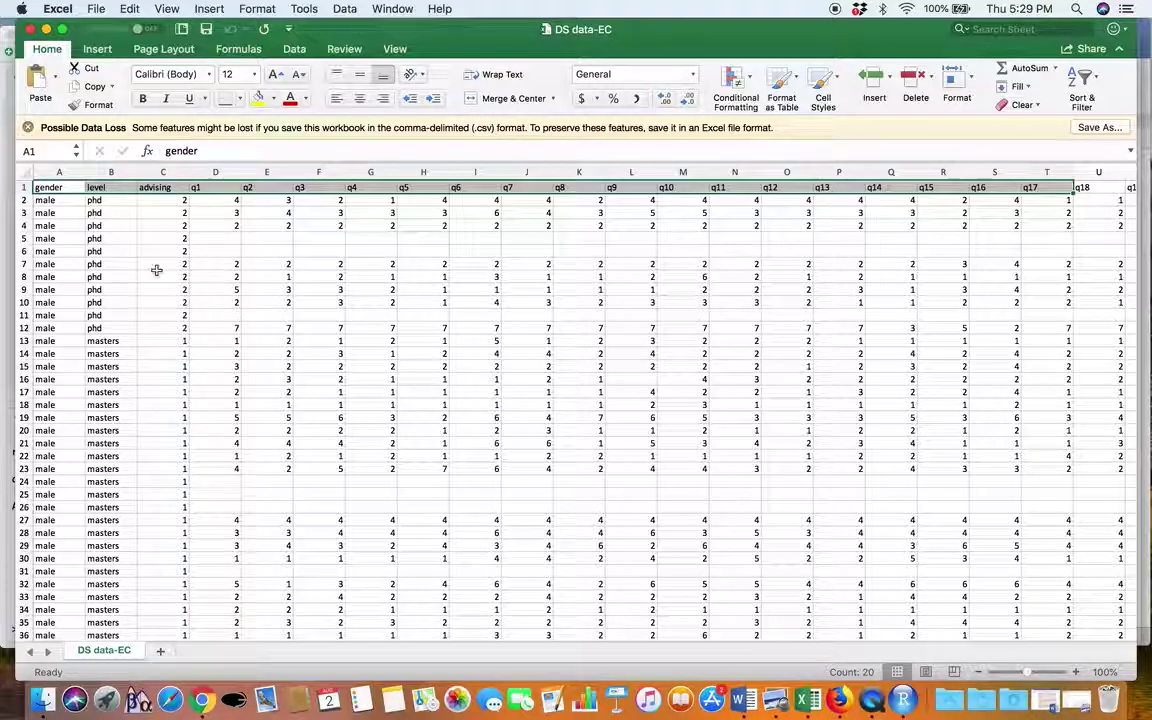
scroll(50, 232, down, 3)
scroll(60, 215, up, 3)
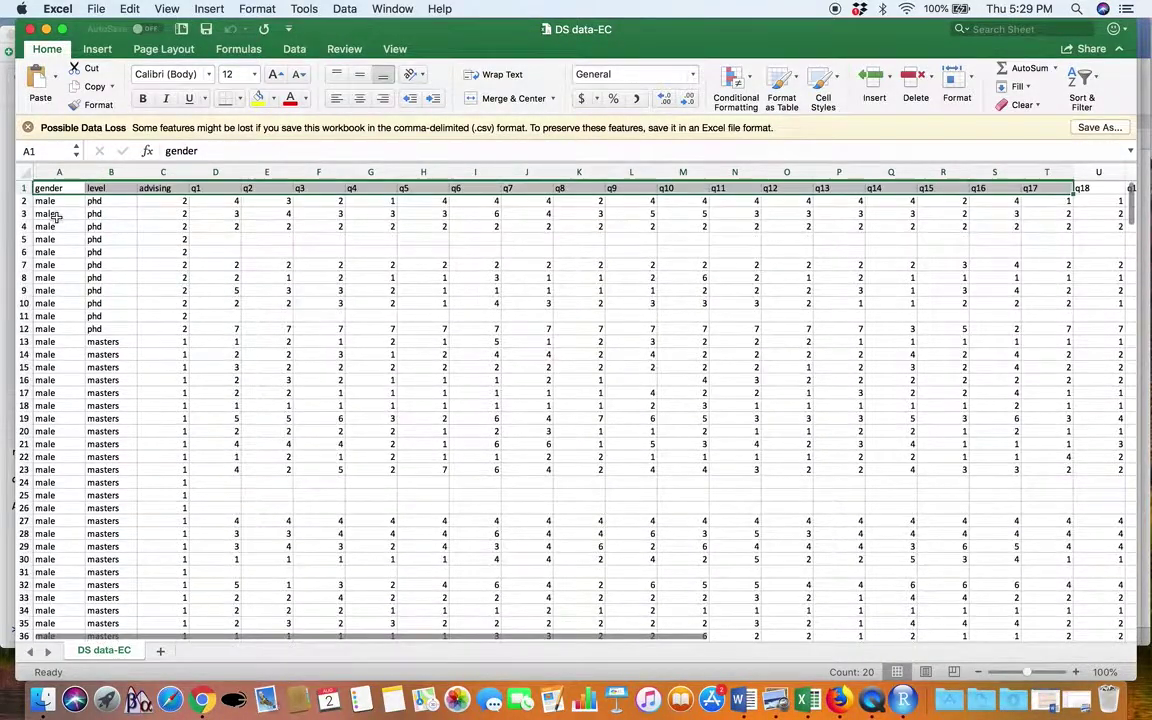
scroll(64, 207, down, 4)
scroll(64, 207, up, 4)
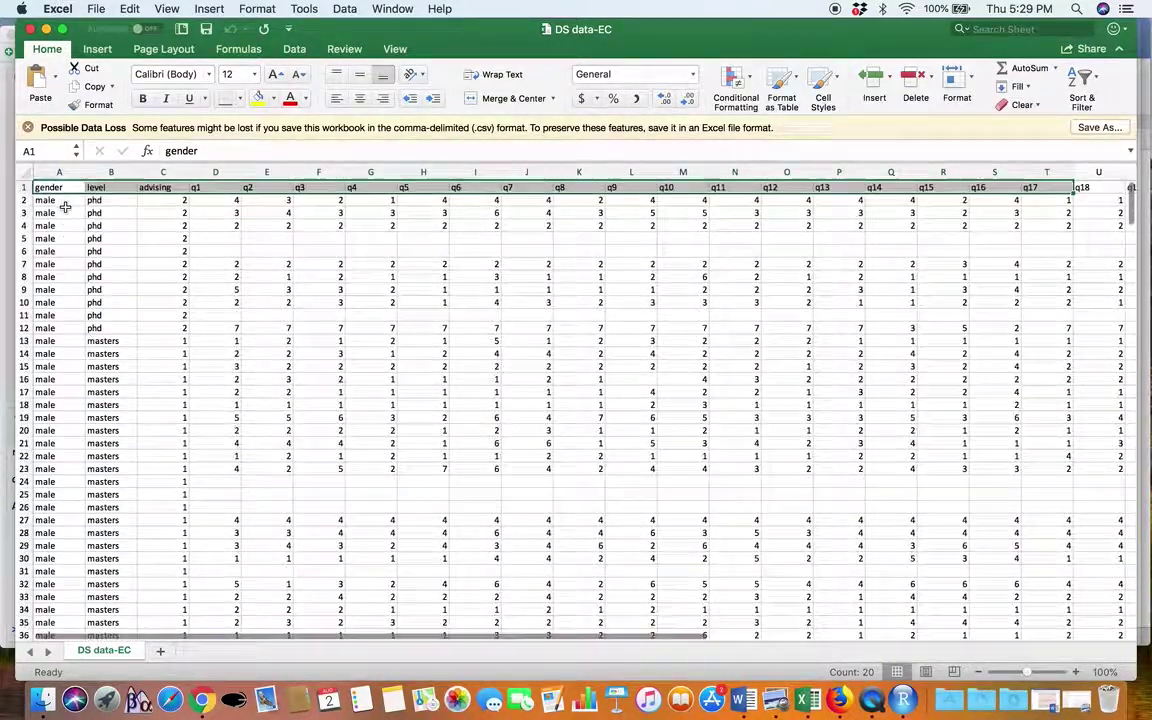
scroll(64, 207, down, 6)
scroll(64, 207, up, 10)
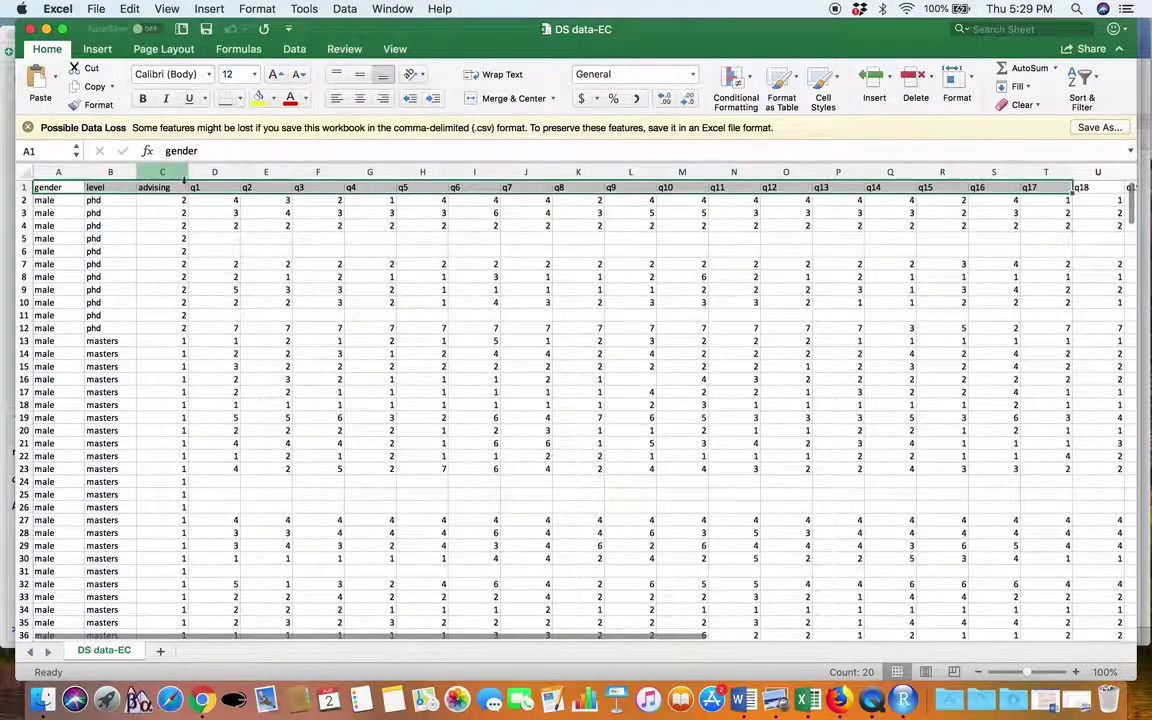
click(29, 29)
Step: Return to the R Markdown script in RStudio and highlight the read.csv function in the Import File chunk
click(262, 220)
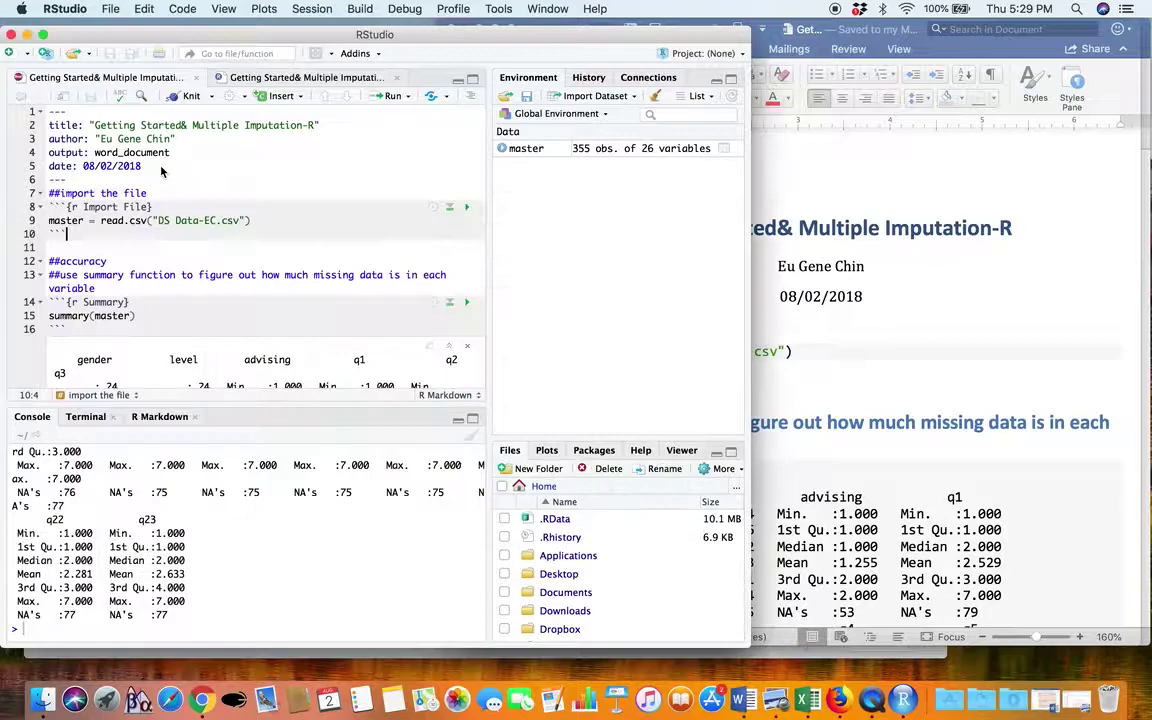
click(258, 221)
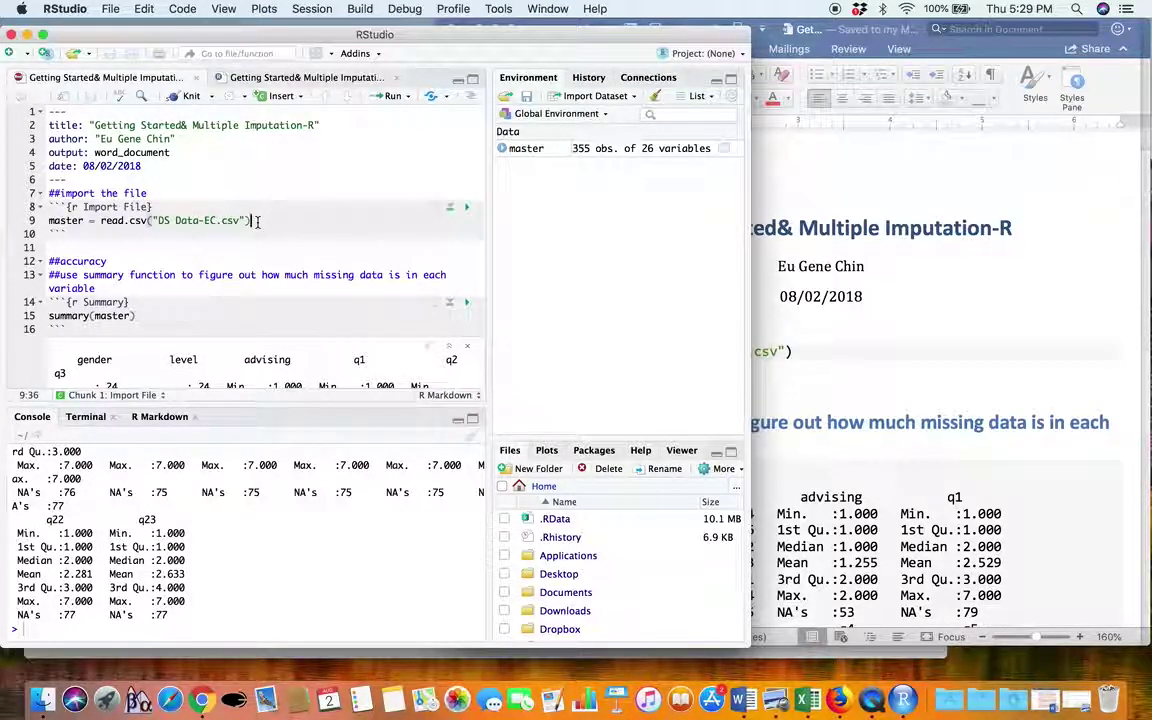
drag(101, 220, 148, 221)
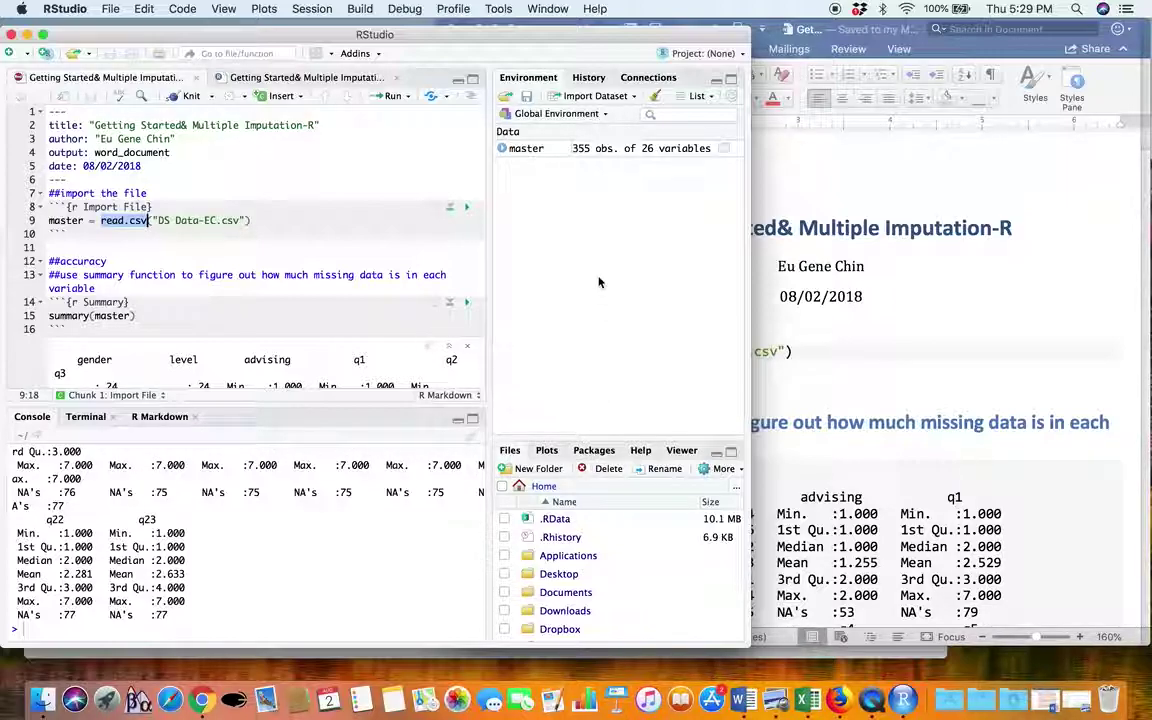
Step: Widen the RStudio window and look at the additional file options, including Set As Working Directory
drag(749, 173, 871, 189)
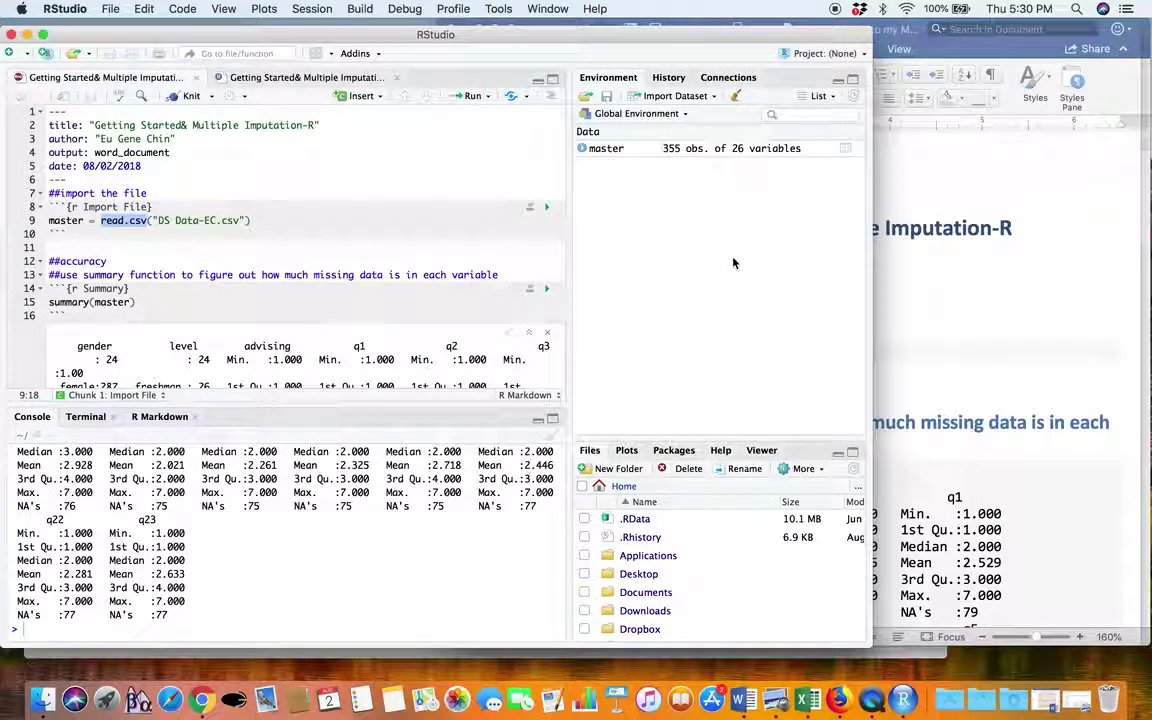
click(803, 469)
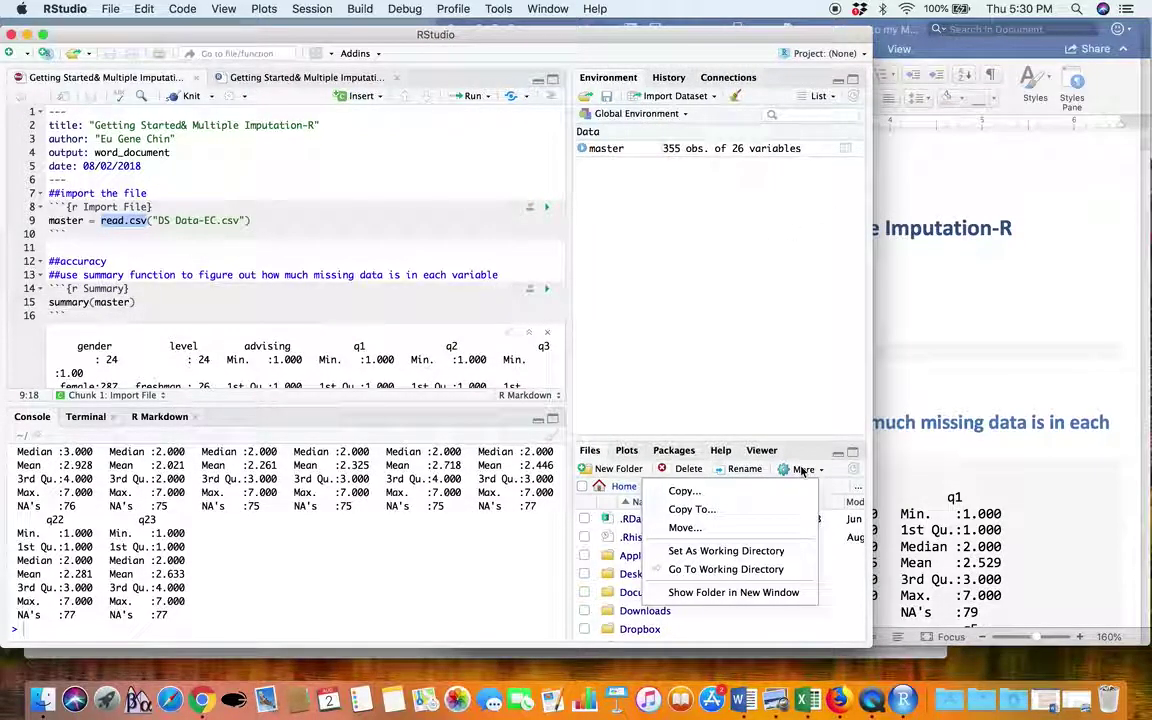
click(719, 320)
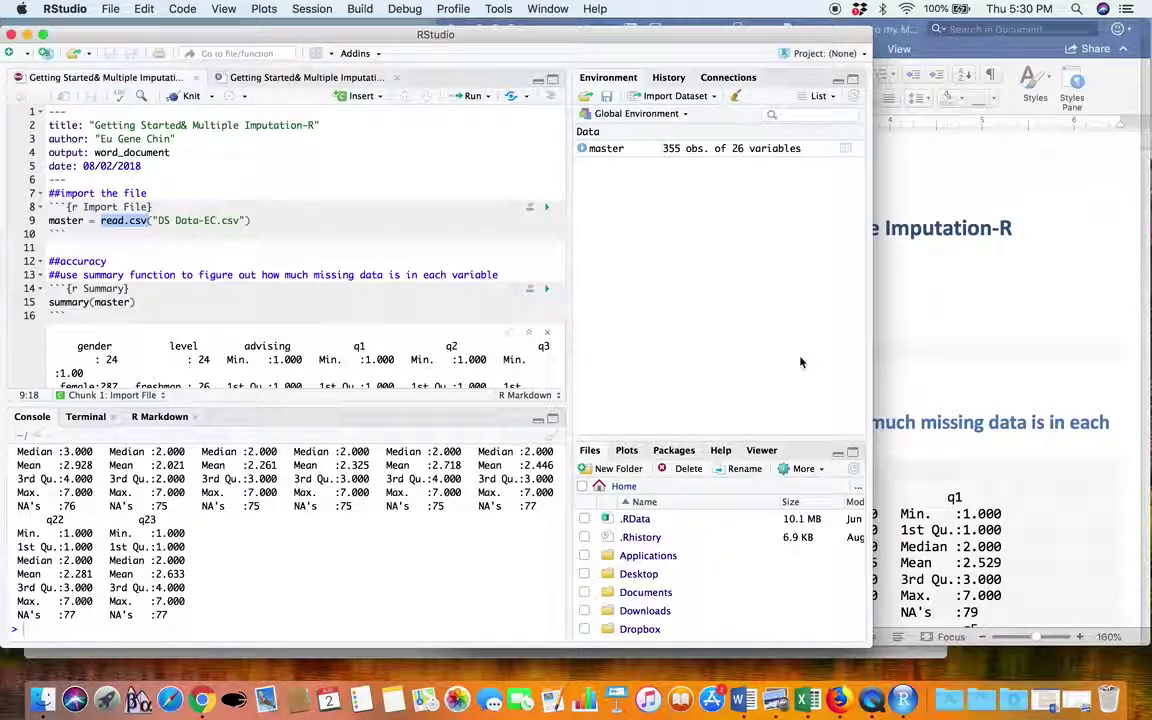
Step: Review the Import Dataset source formats and compare them with the read.csv call for DS Data-EC.csv
click(711, 96)
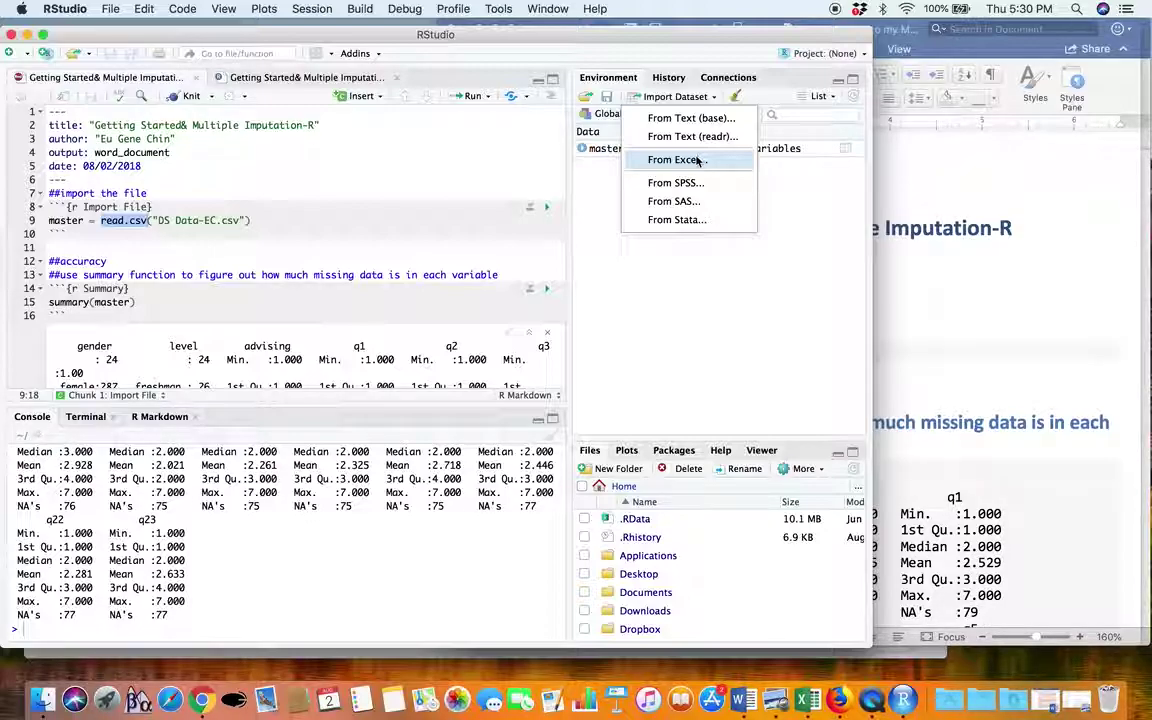
click(107, 220)
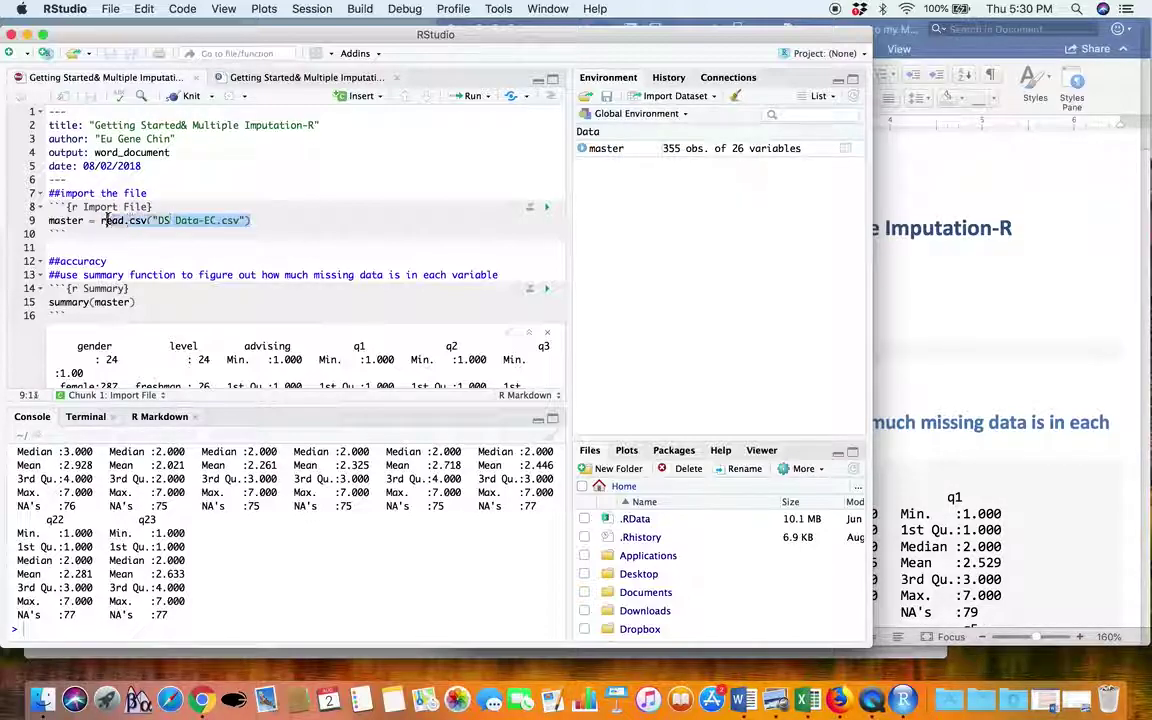
click(711, 99)
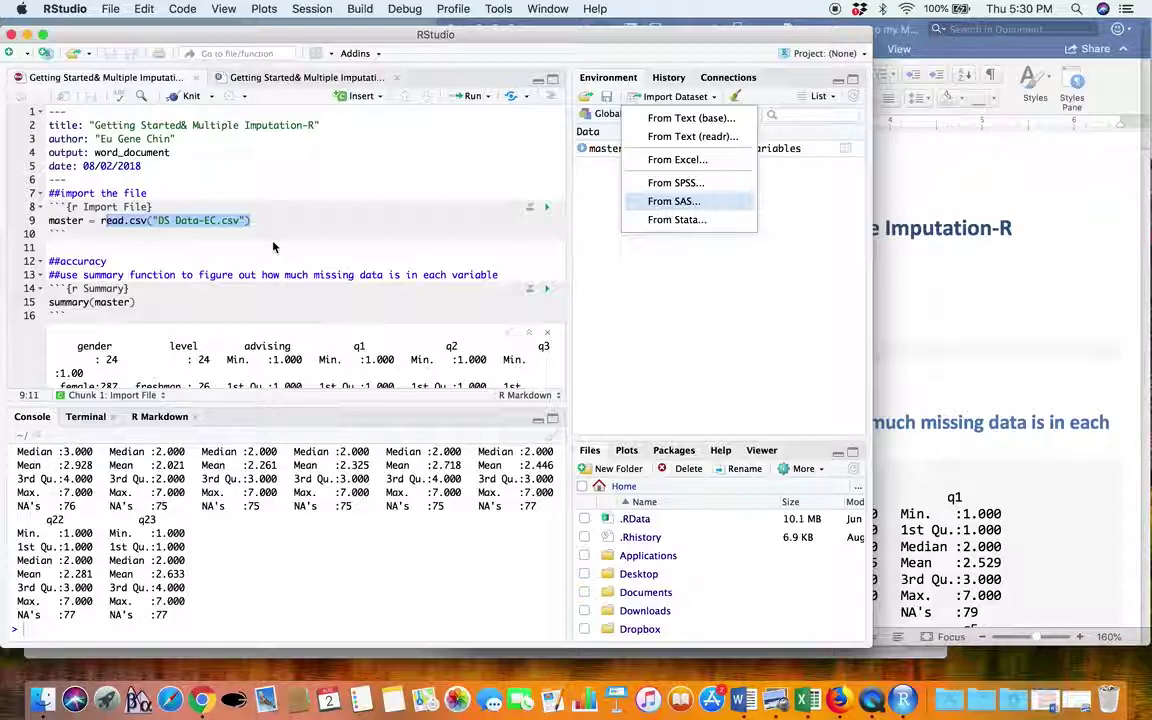
click(333, 222)
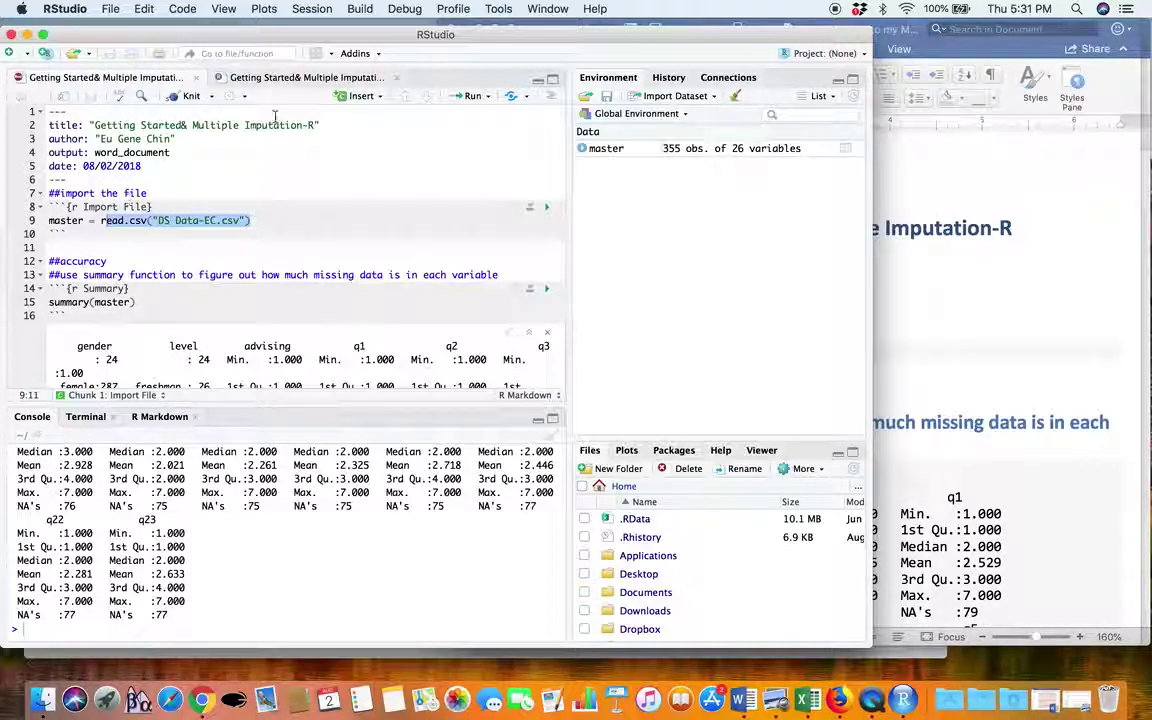
Step: Compare the knitted Word document with the R Markdown source in RStudio
click(889, 347)
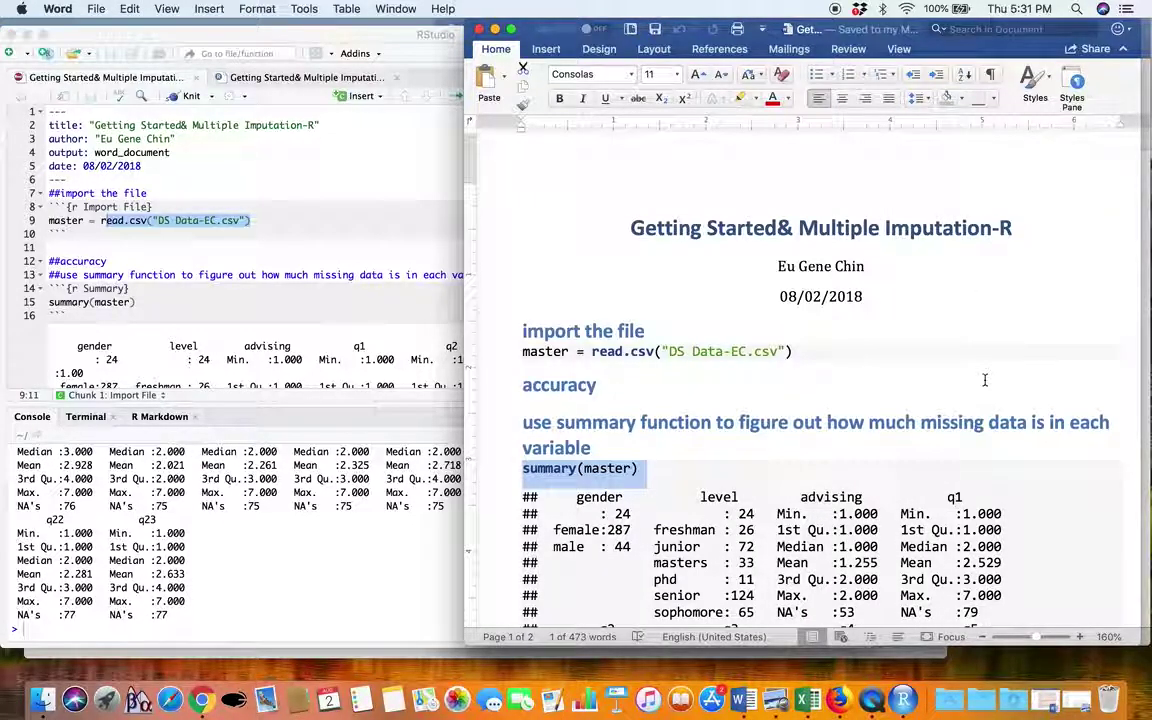
click(321, 265)
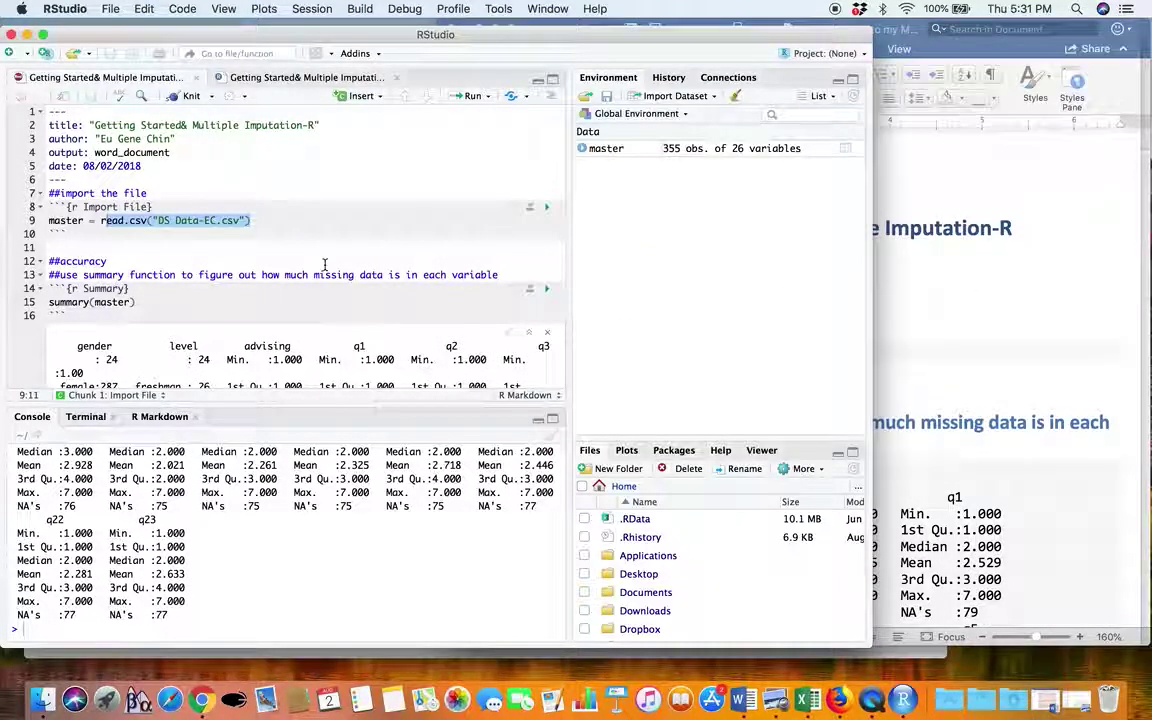
click(1064, 203)
click(410, 179)
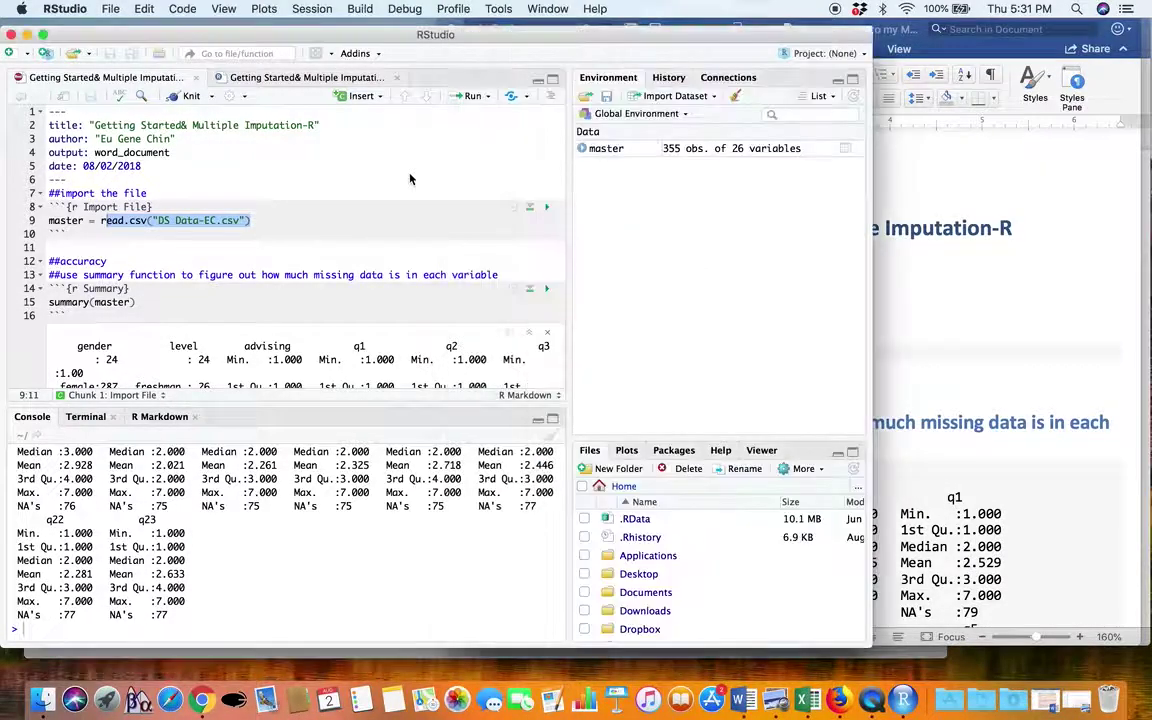